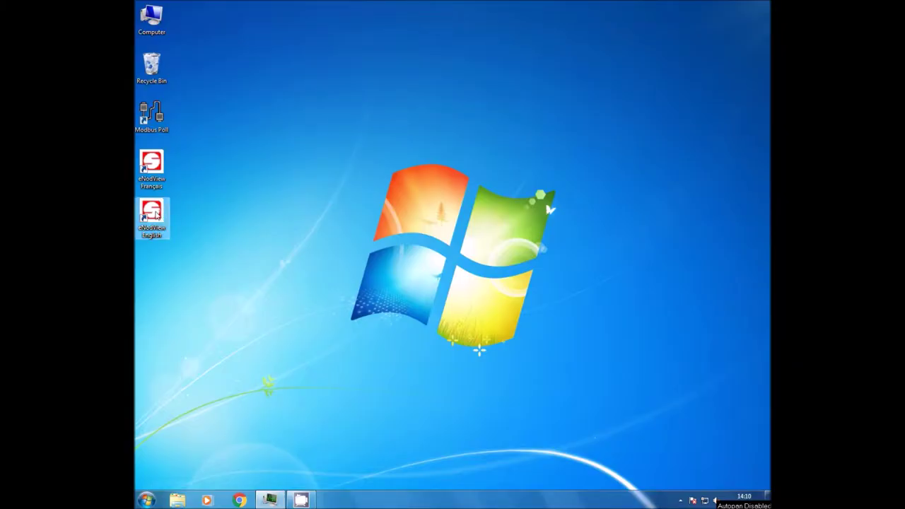
# Step: Launch English eNodView in eNod configuration mode, connect to the eNod4-B at address 01
pyautogui.doubleClick(155, 215)
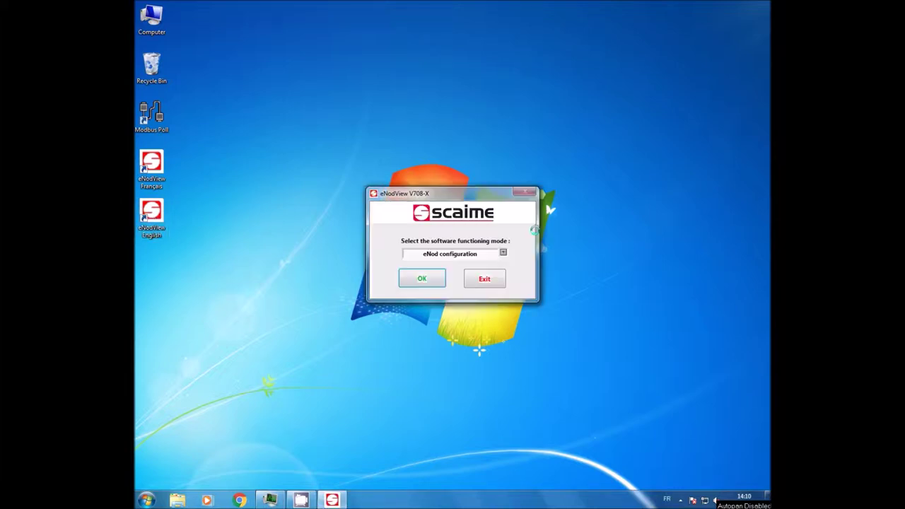
pyautogui.click(422, 280)
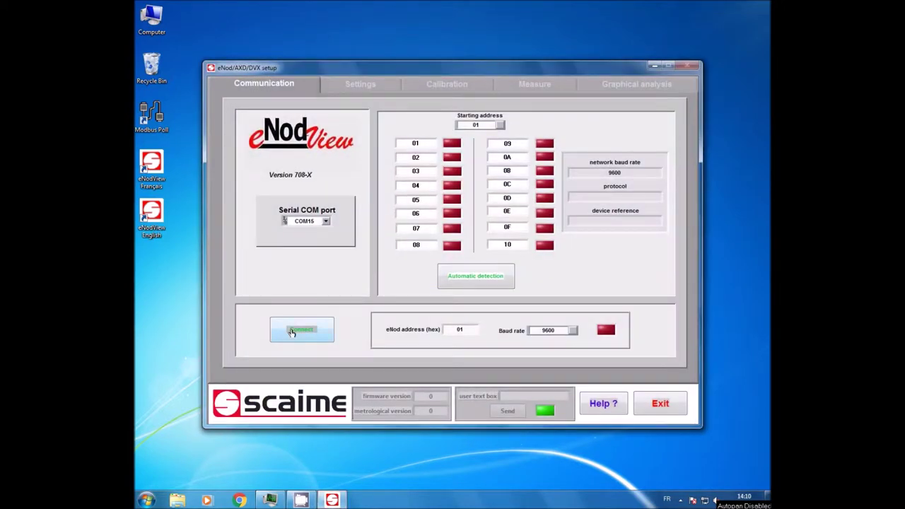
pyautogui.click(286, 330)
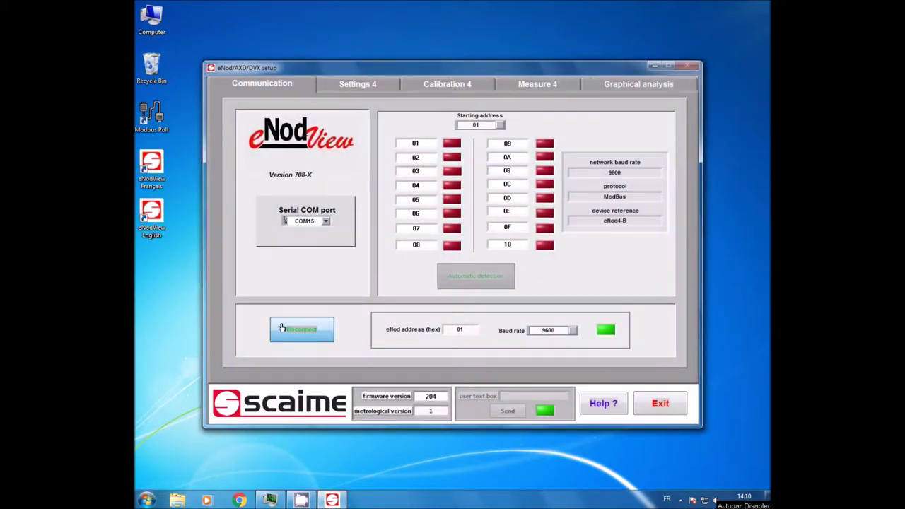
pyautogui.click(376, 91)
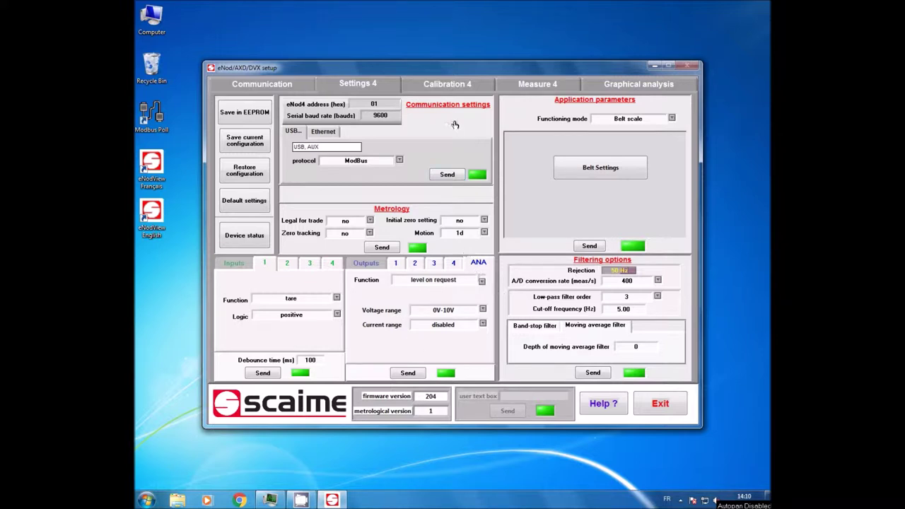
# Step: Switch to the device's Calibration page
pyautogui.click(448, 84)
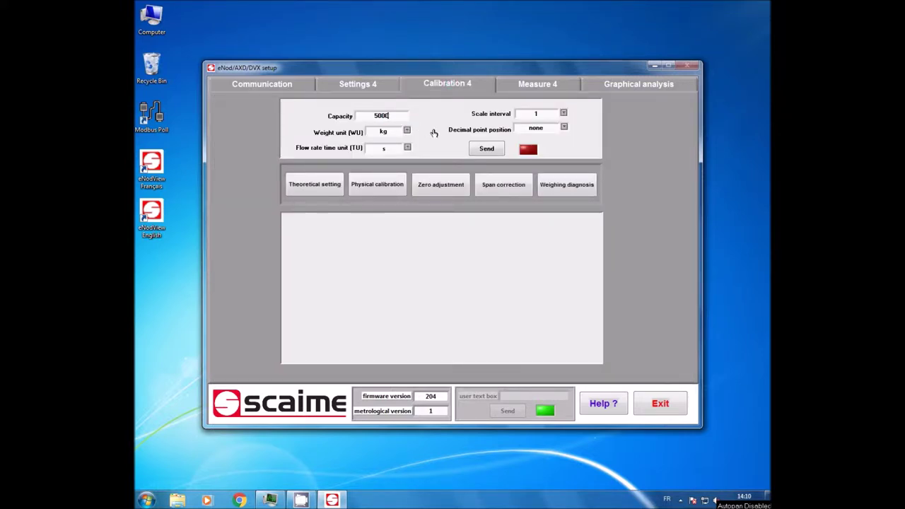
# Step: Send grams as the weight unit and set up a physical calibration with load 1 of 1000
pyautogui.click(407, 130)
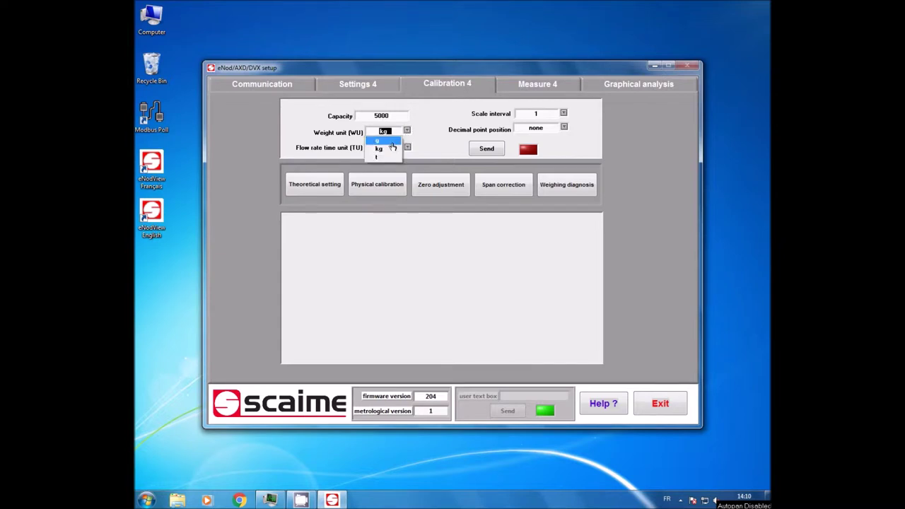
pyautogui.click(385, 147)
pyautogui.click(479, 148)
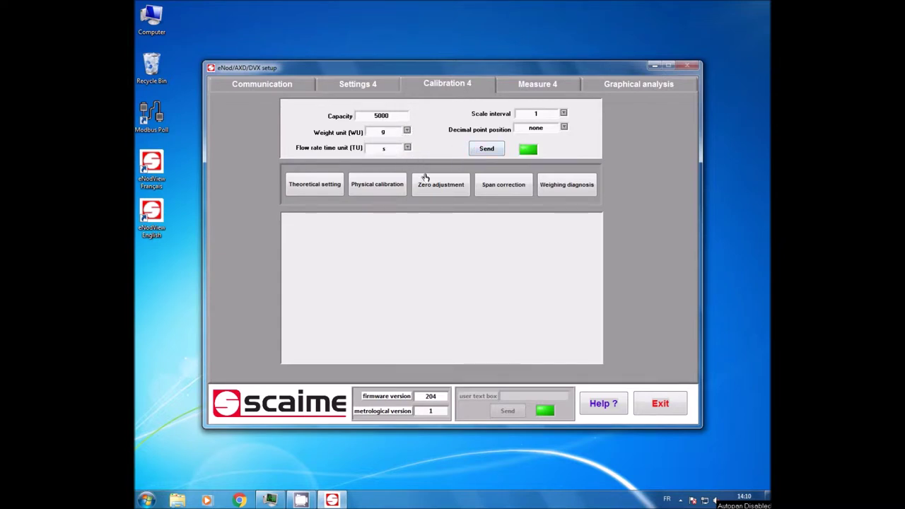
pyautogui.click(382, 189)
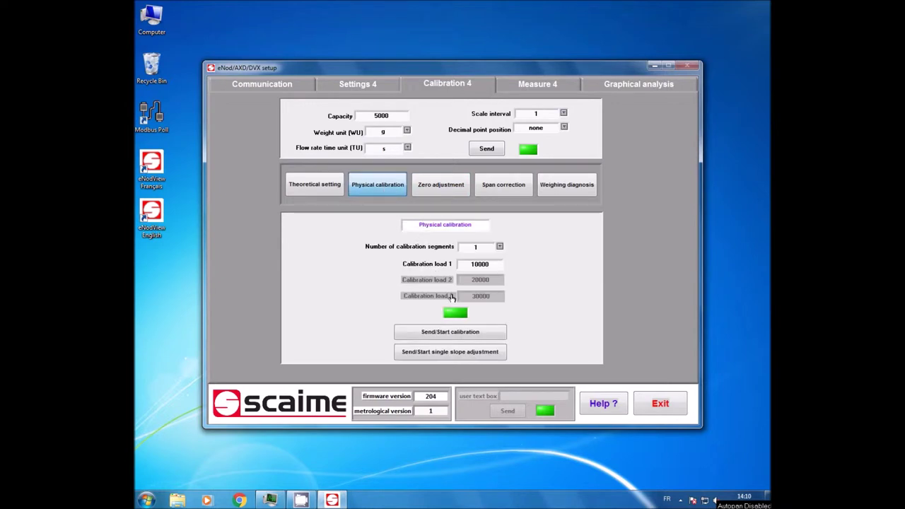
pyautogui.press('BackSpace')
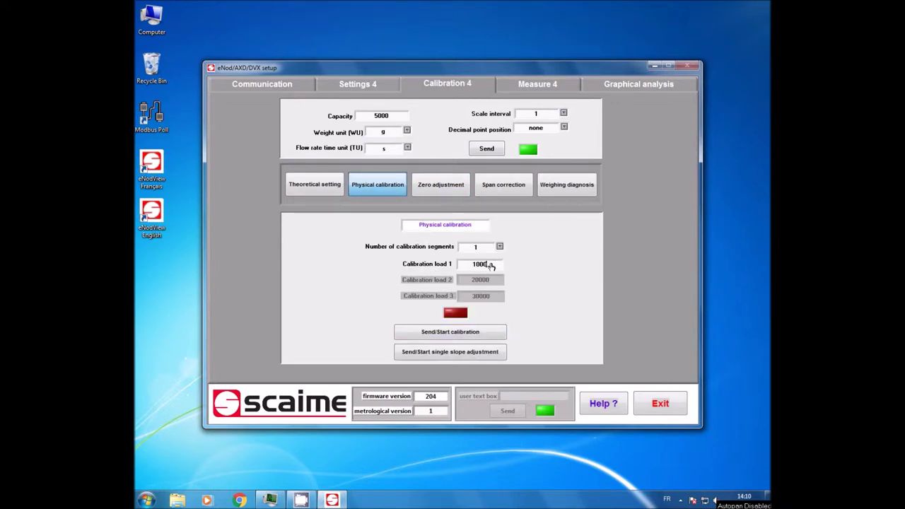
# Step: Run the physical calibration with a zero reading and 1000 g load, then check the live net weight
pyautogui.click(438, 334)
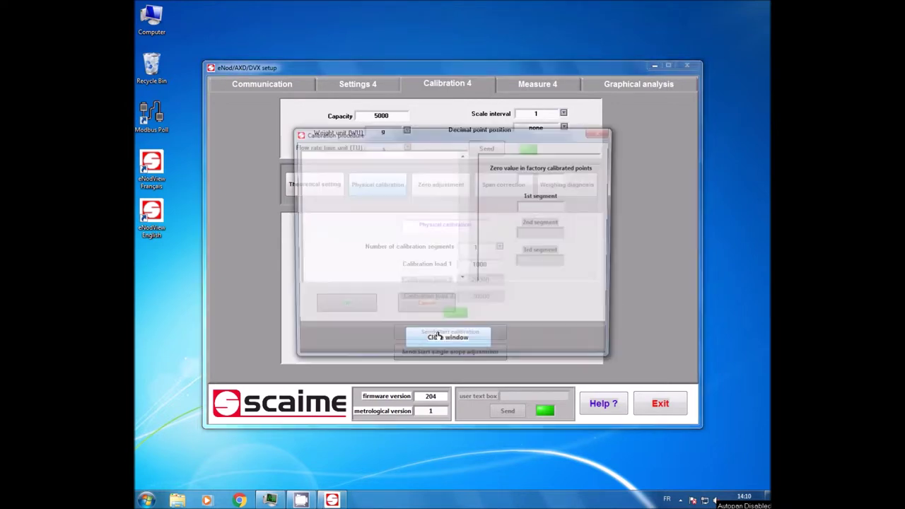
pyautogui.click(344, 309)
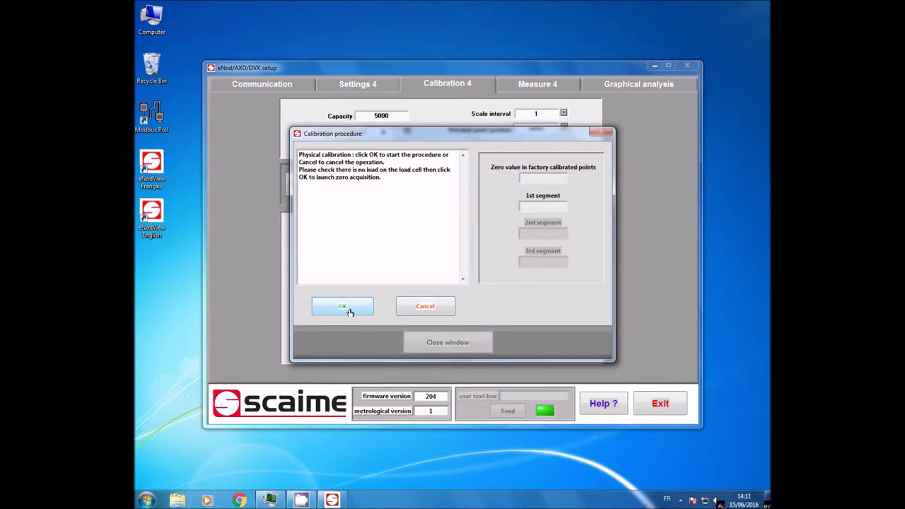
pyautogui.click(356, 310)
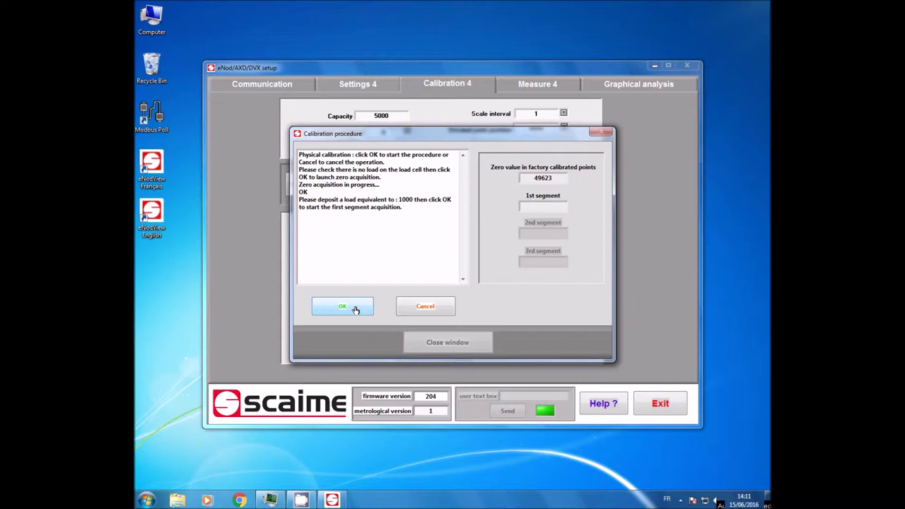
pyautogui.click(348, 308)
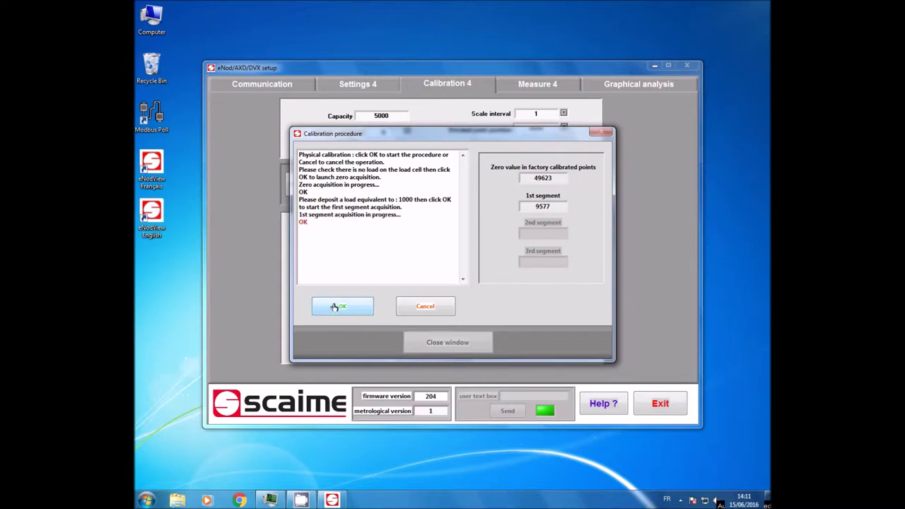
pyautogui.click(461, 343)
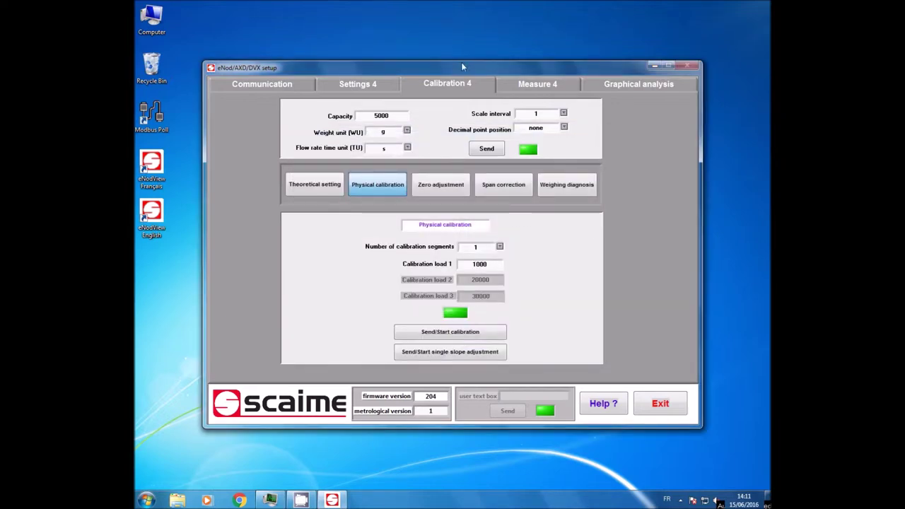
pyautogui.click(534, 87)
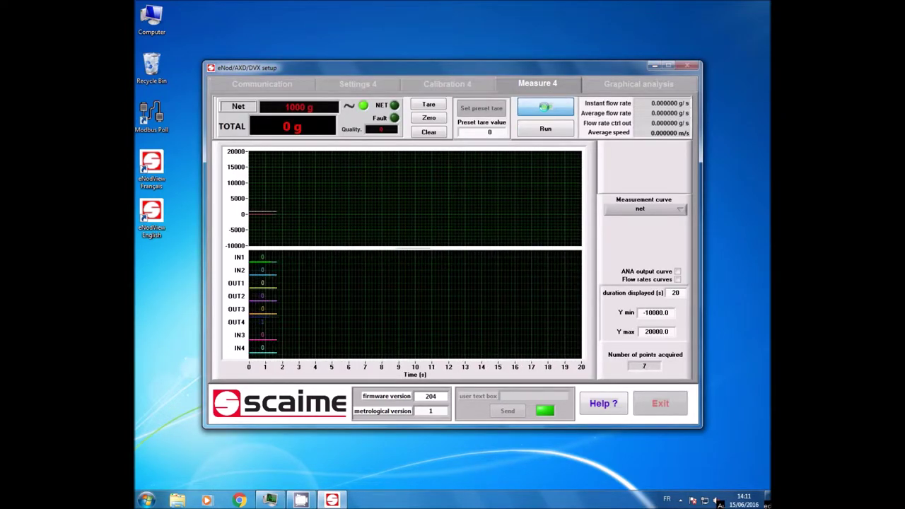
pyautogui.click(545, 106)
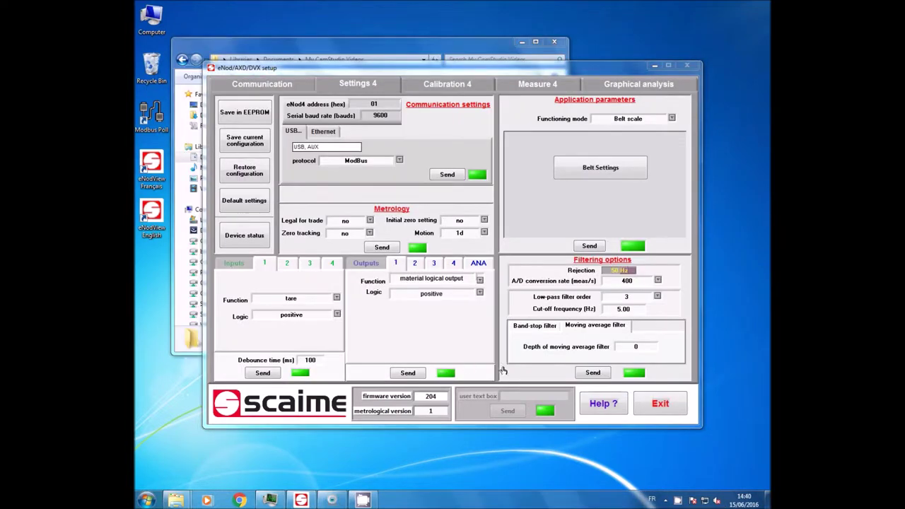
# Step: Set filtering to 400 meas/s, a second-order 1.00 Hz low-pass and moving average depth 30
pyautogui.click(658, 280)
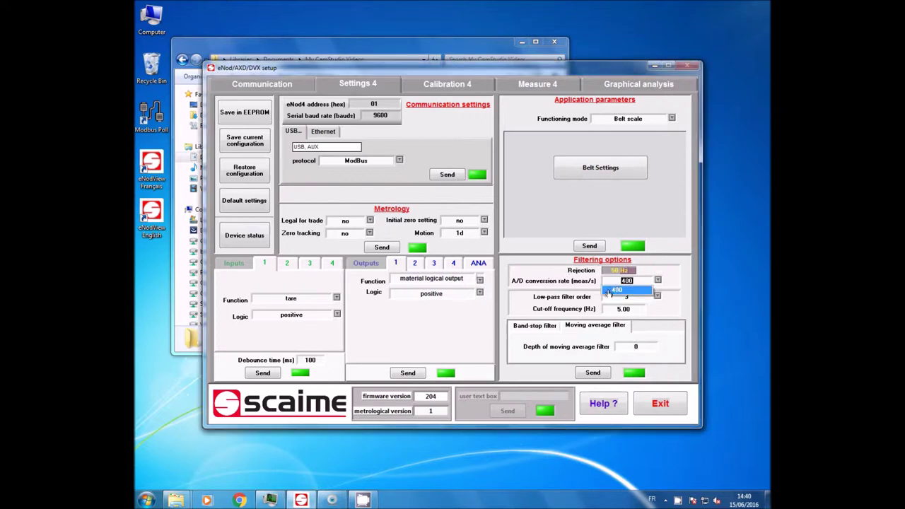
pyautogui.click(626, 291)
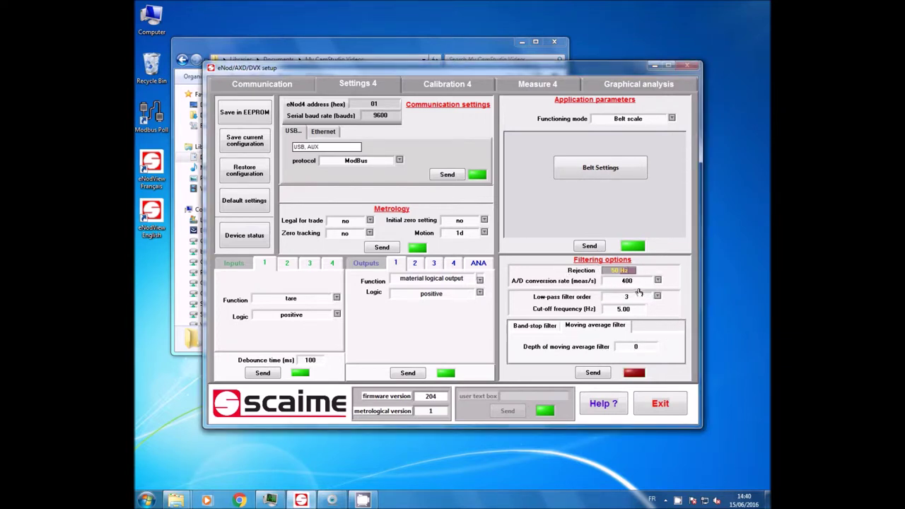
pyautogui.click(656, 298)
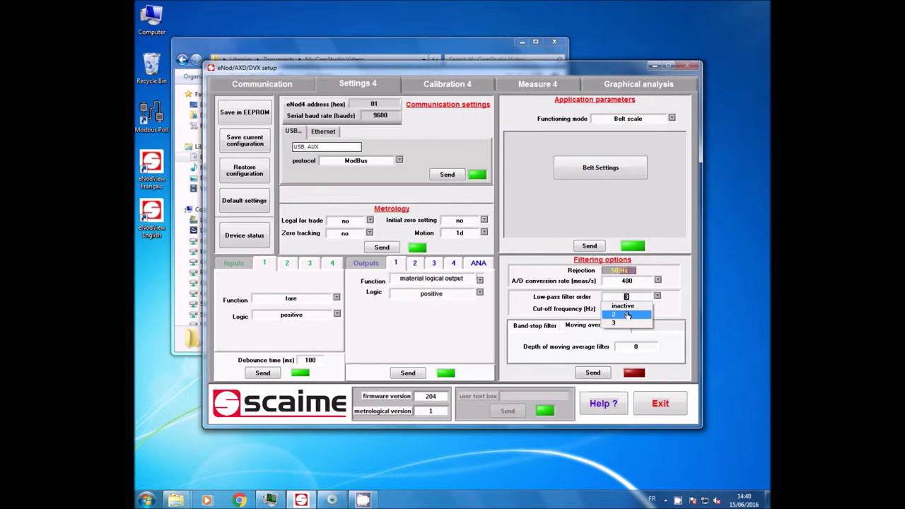
pyautogui.click(622, 312)
pyautogui.moveTo(631, 309); pyautogui.dragTo(609, 309)
pyautogui.press('Return')
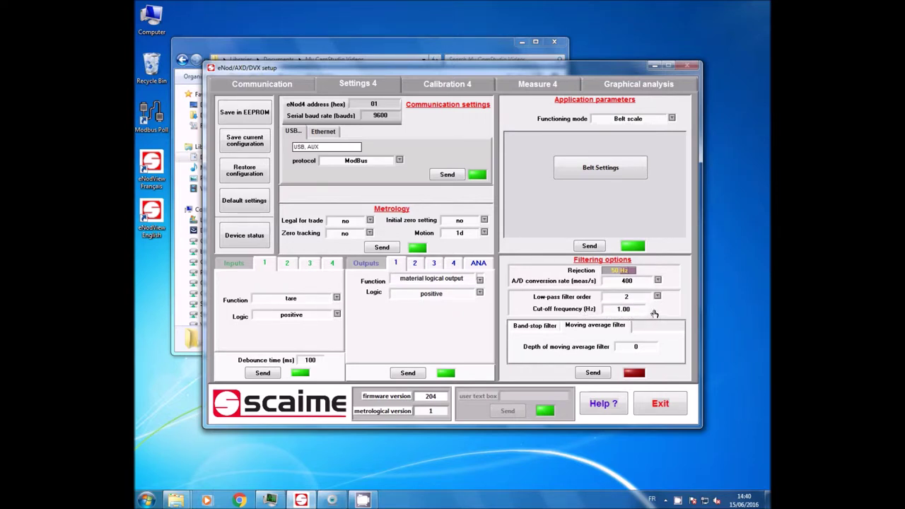
pyautogui.moveTo(637, 349); pyautogui.dragTo(632, 349)
pyautogui.write('30')
# Step: Send the filtering options to the device and save the configuration in EEPROM
pyautogui.click(592, 373)
pyautogui.click(251, 118)
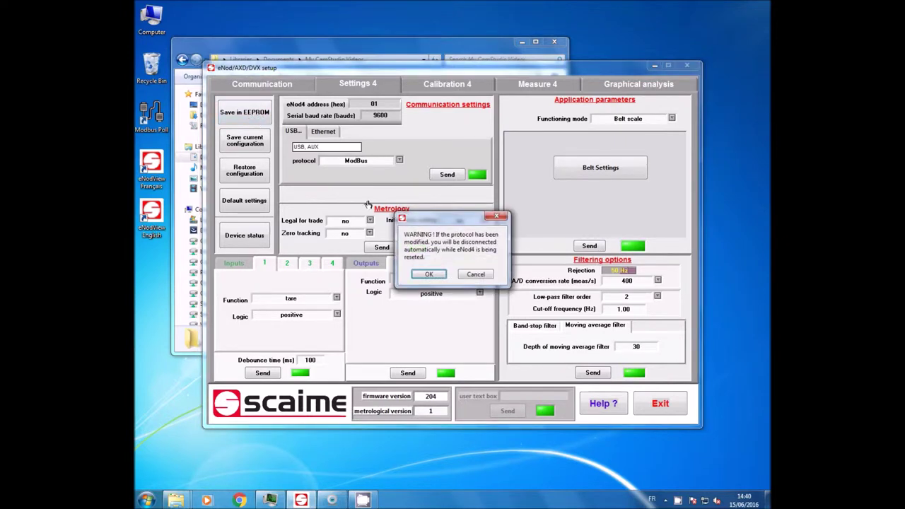
pyautogui.click(432, 275)
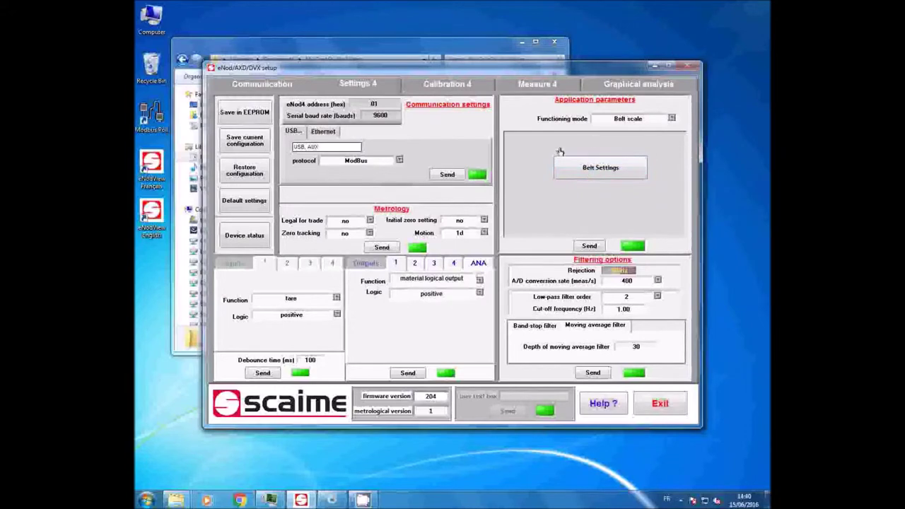
# Step: Set the belt total length to 3.56 m and send it to the eNod4
pyautogui.click(602, 174)
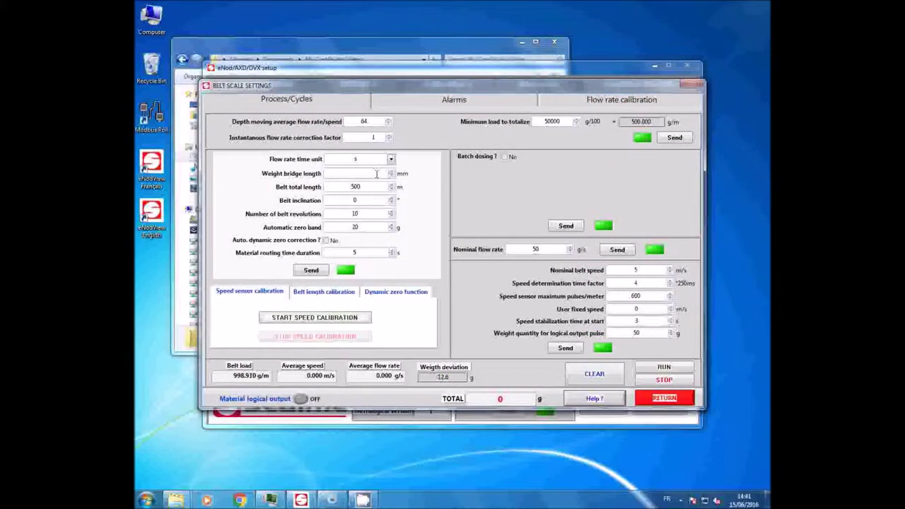
pyautogui.click(315, 271)
pyautogui.doubleClick(366, 186)
pyautogui.write('3.56')
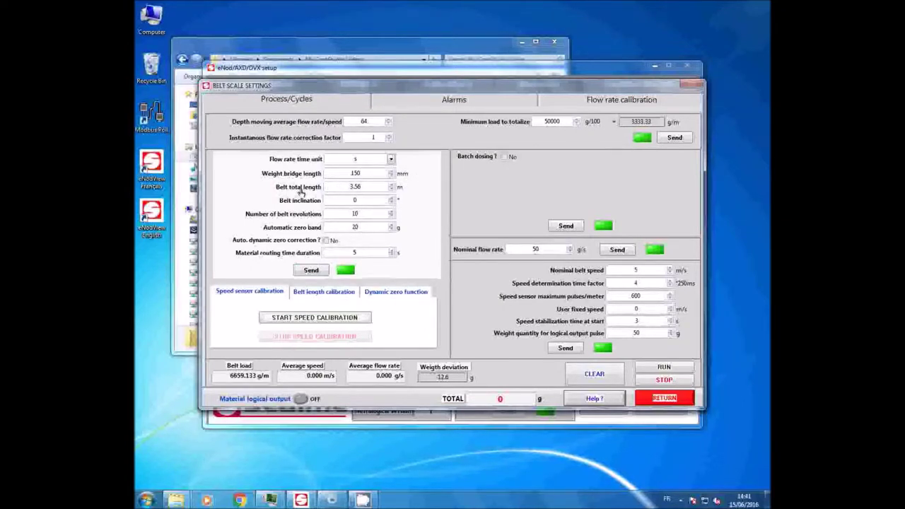
pyautogui.press('Return')
pyautogui.click(315, 269)
# Step: Set the number of belt revolutions to 2 and send it
pyautogui.doubleClick(362, 213)
pyautogui.write('2')
pyautogui.click(318, 270)
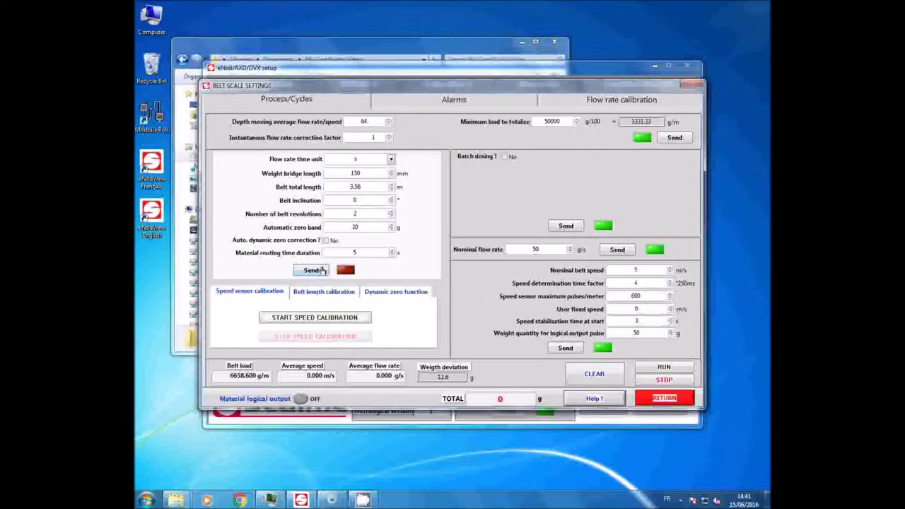
pyautogui.click(318, 270)
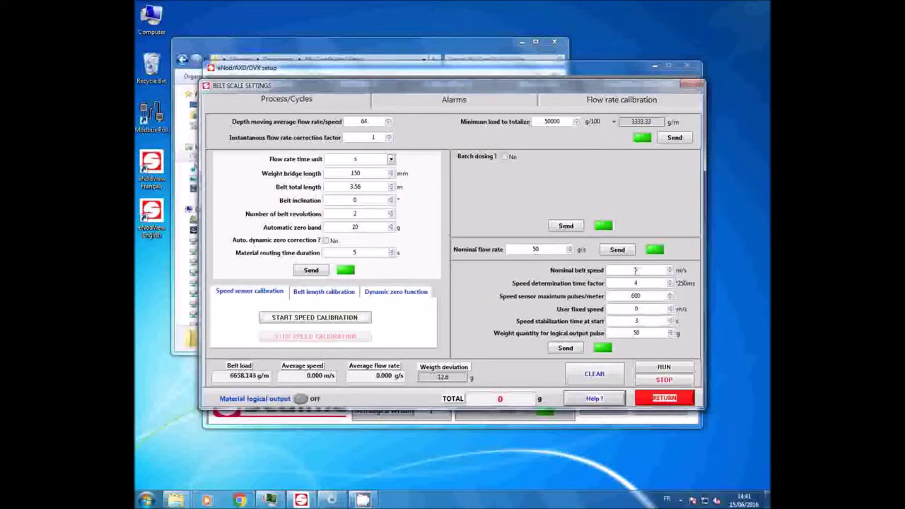
# Step: Enter a nominal belt speed of 0.2 m/s and speed sensor maximum pulses of 600
pyautogui.doubleClick(620, 270)
pyautogui.write('0.2')
pyautogui.press('Return')
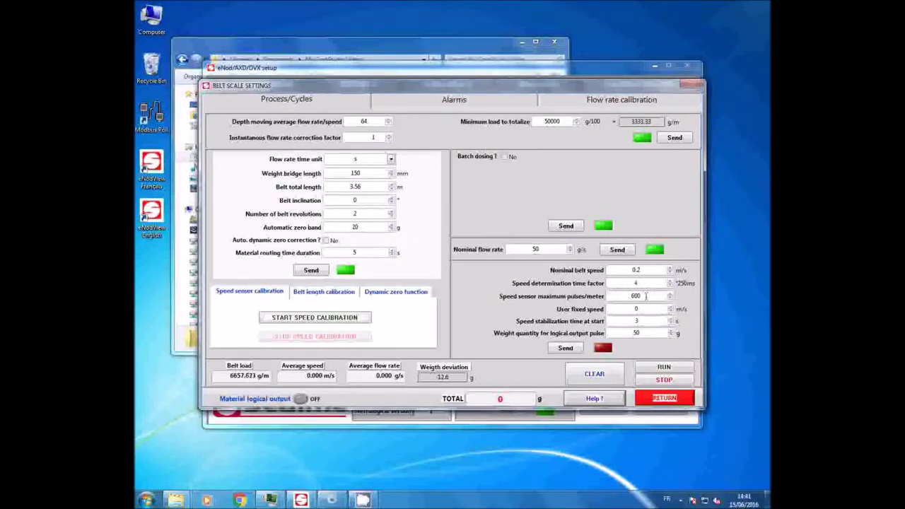
pyautogui.doubleClick(620, 297)
pyautogui.write('600')
# Step: Send the belt speed settings so the average belt speed reads live, around 0.320 m/s
pyautogui.click(575, 348)
pyautogui.click(565, 349)
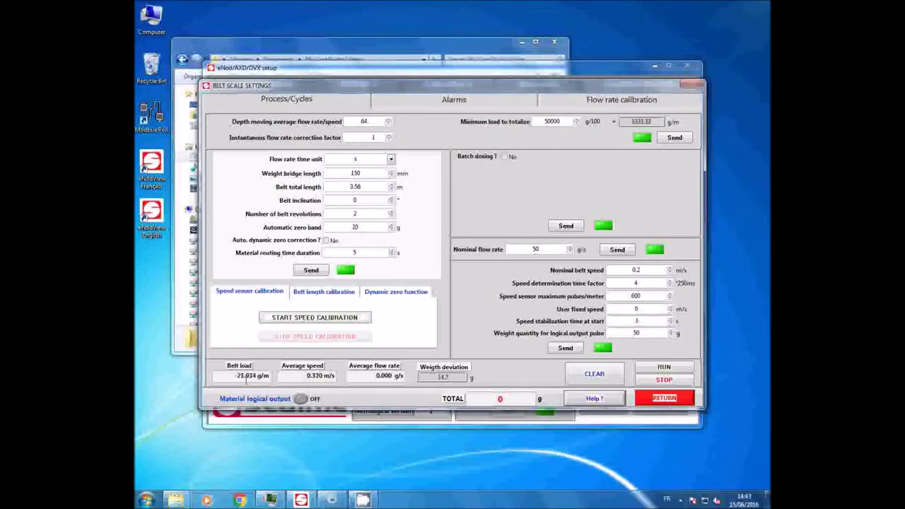
# Step: Send a minimum load to totalize of 800 (53.3333 g/m) and clear the total to zero
pyautogui.moveTo(560, 122); pyautogui.dragTo(540, 119)
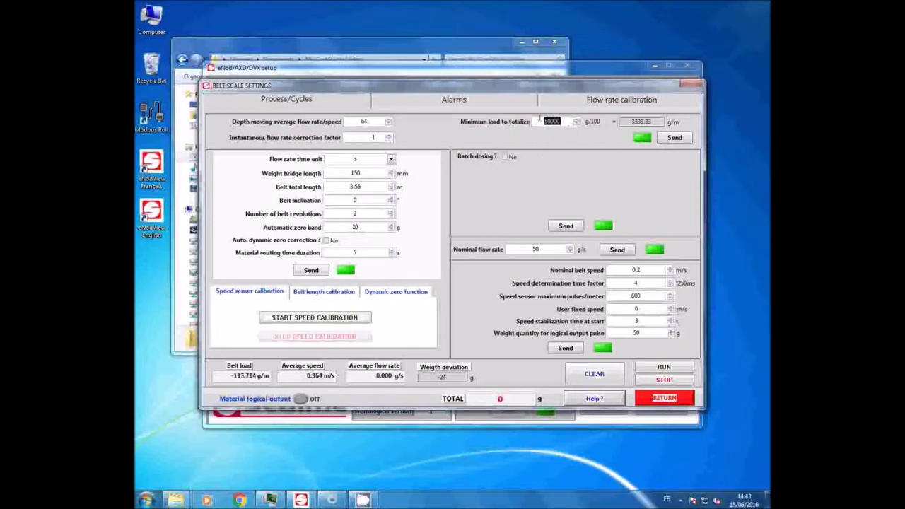
pyautogui.write('500')
pyautogui.press('Return')
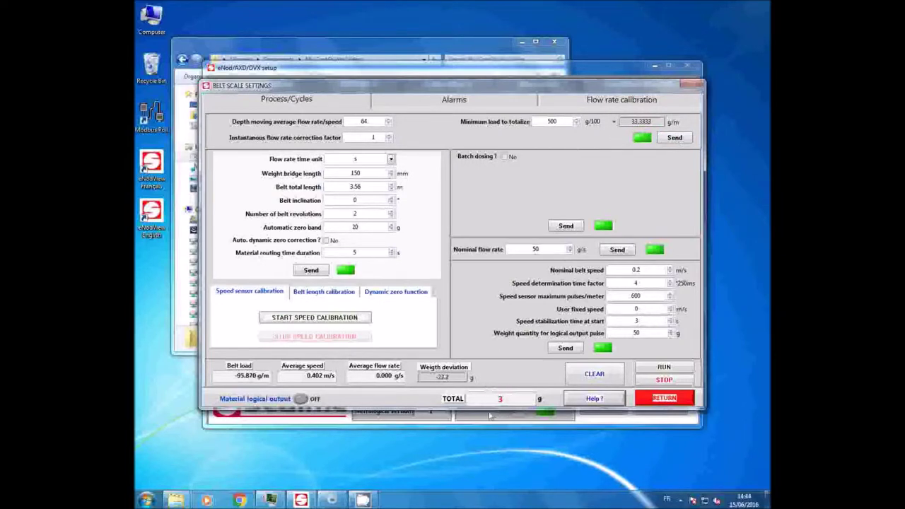
pyautogui.doubleClick(549, 121)
pyautogui.write('800')
pyautogui.click(674, 138)
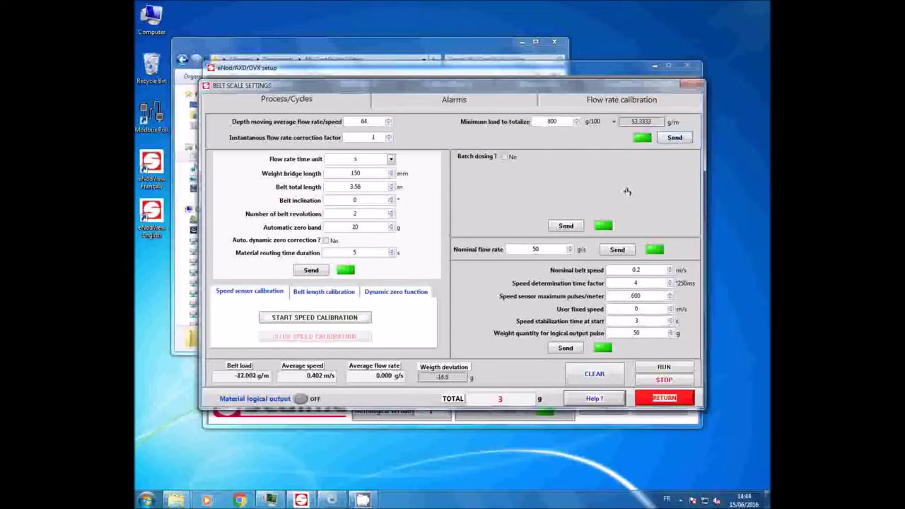
pyautogui.click(584, 377)
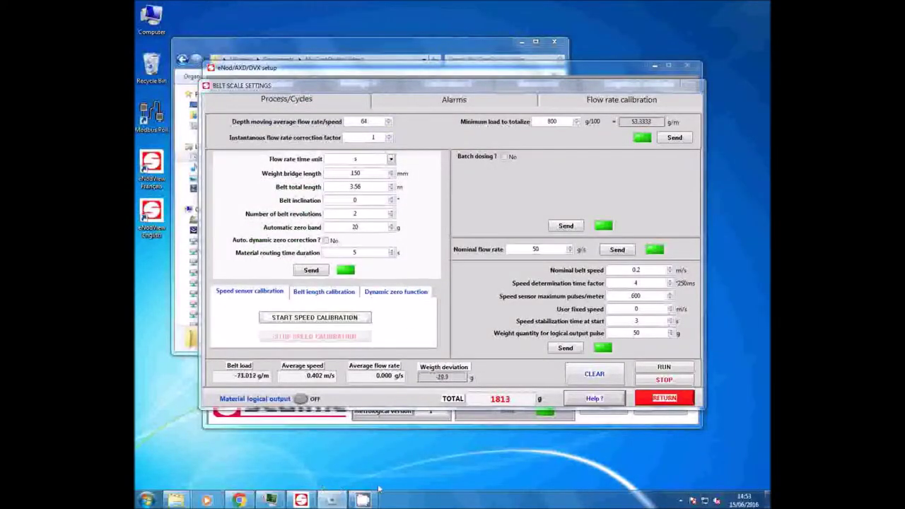
# Step: Once the total reaches 1813 g, launch Windows Calculator from the Start menu
pyautogui.click(145, 500)
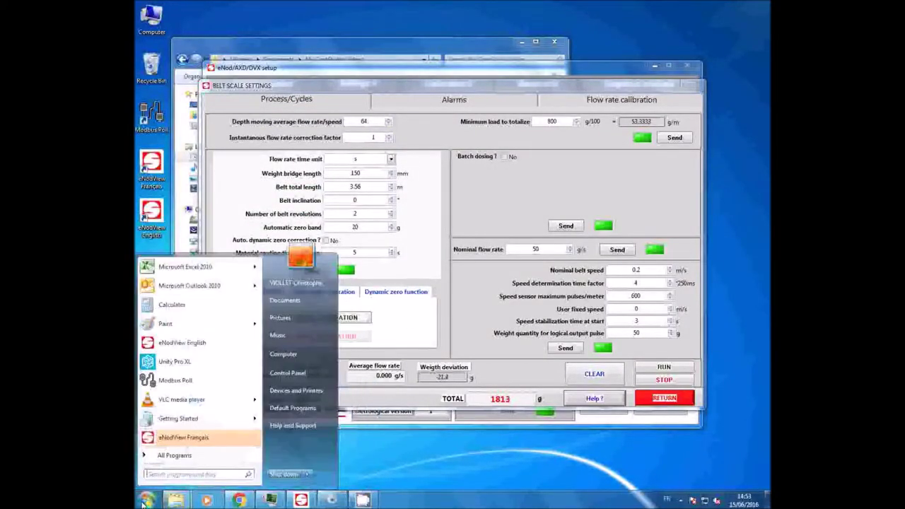
pyautogui.click(197, 307)
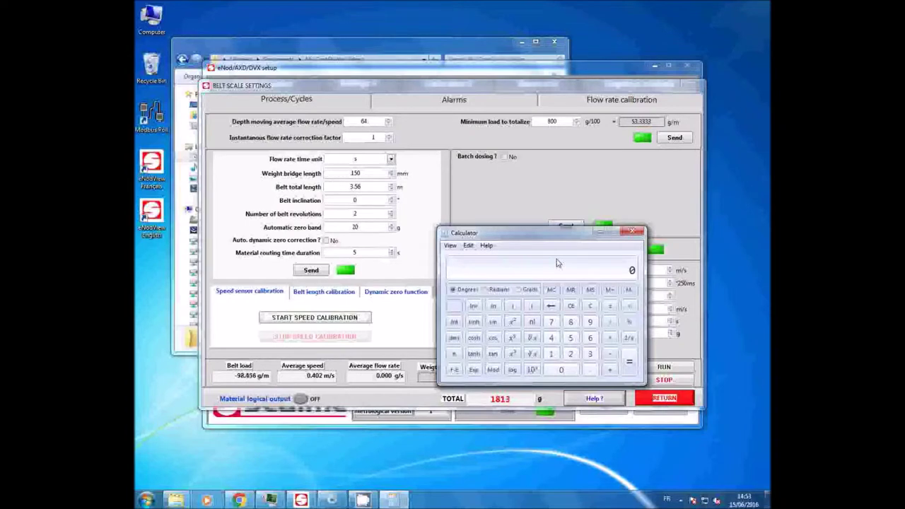
# Step: Compute 1880 ÷ 1813 (about 1.037) in Calculator, then close it
pyautogui.click(552, 323)
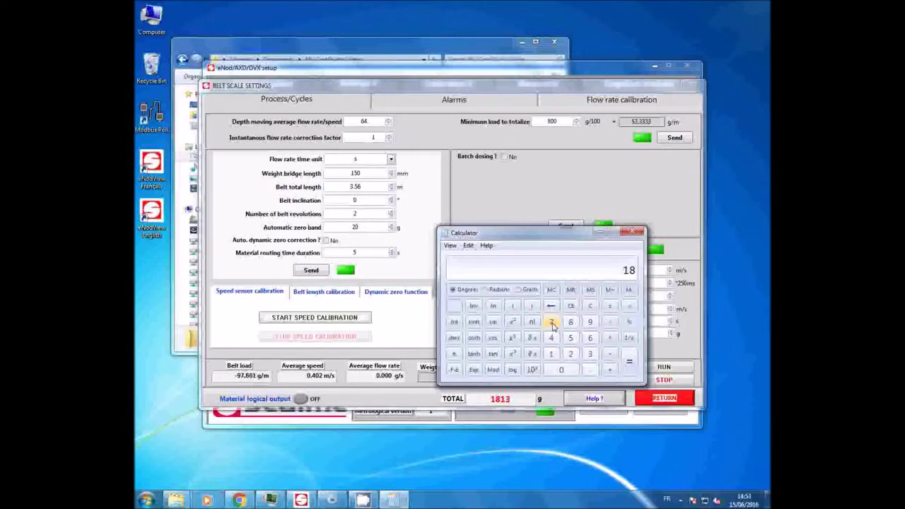
pyautogui.write('80')
pyautogui.write('1')
pyautogui.write('813')
pyautogui.press('Return')
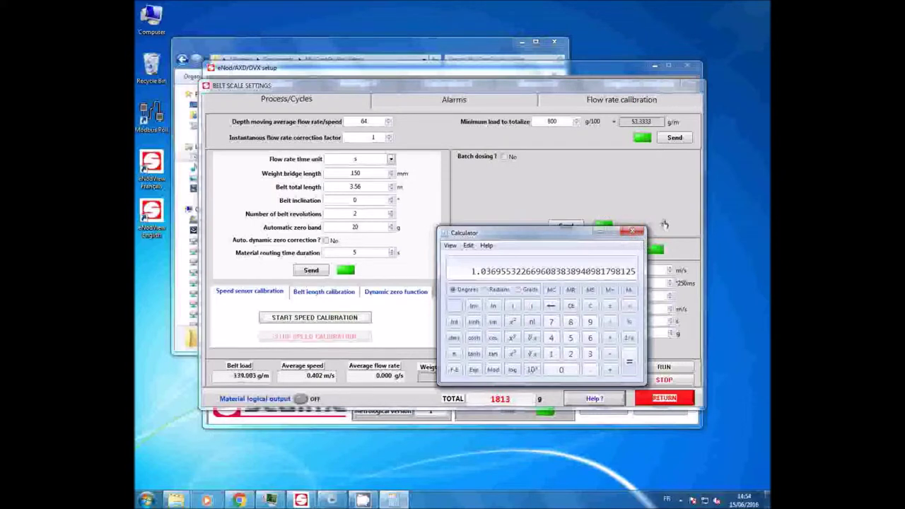
pyautogui.click(633, 232)
# Step: Send 1.0369 as the instantaneous flow rate correction factor and clear the totalized weight
pyautogui.click(384, 139)
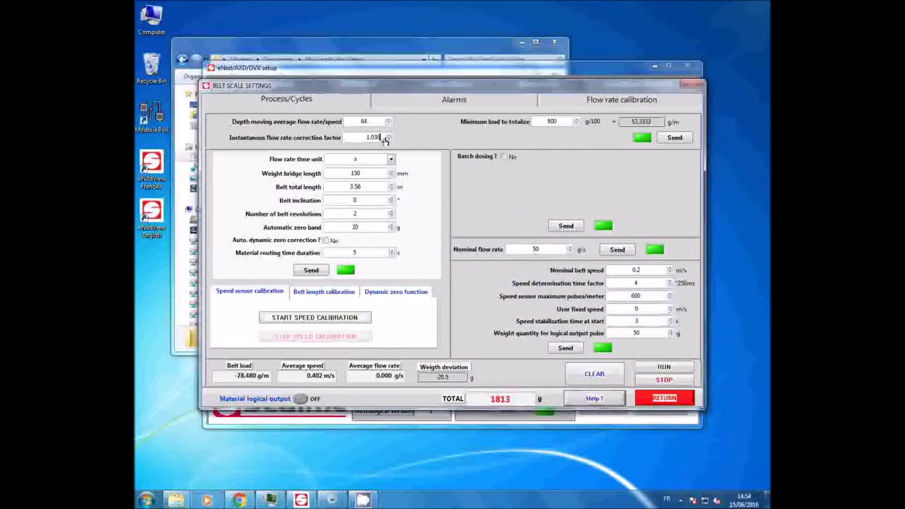
pyautogui.click(674, 137)
pyautogui.click(593, 373)
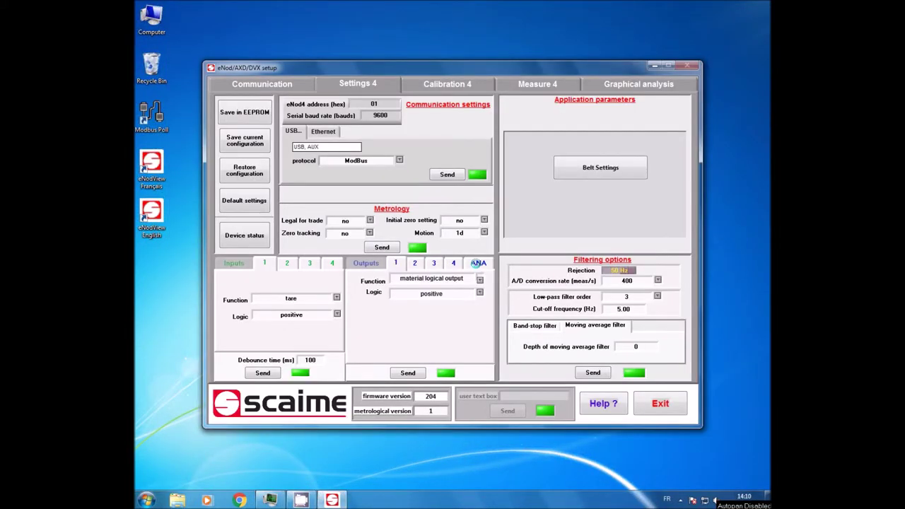
# Step: Disable the analog output current range, send it, and save the configuration to EEPROM
pyautogui.click(477, 264)
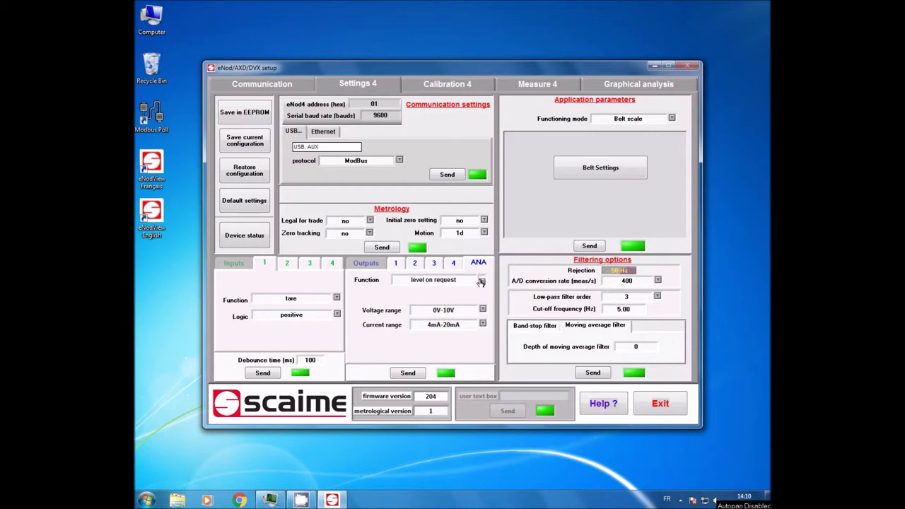
pyautogui.click(483, 324)
pyautogui.scroll(1, 483, 328)
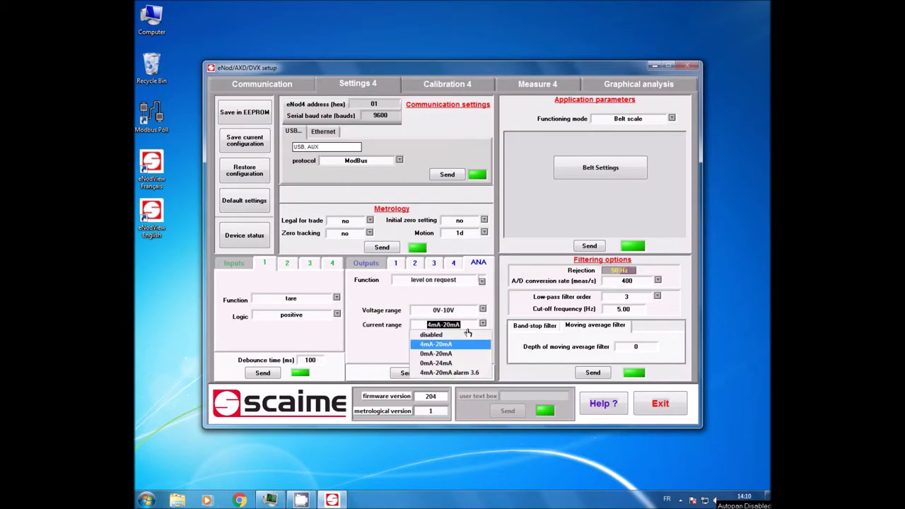
pyautogui.click(447, 337)
pyautogui.click(401, 375)
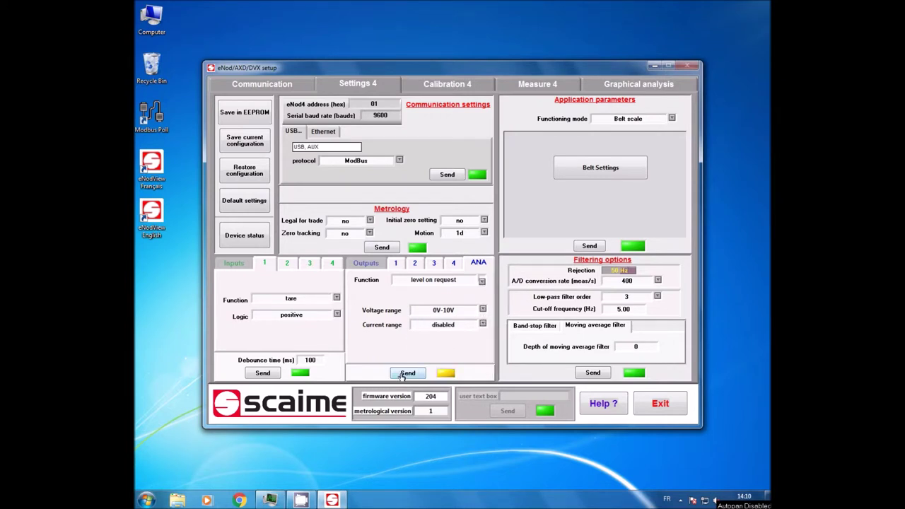
pyautogui.click(244, 113)
pyautogui.click(427, 273)
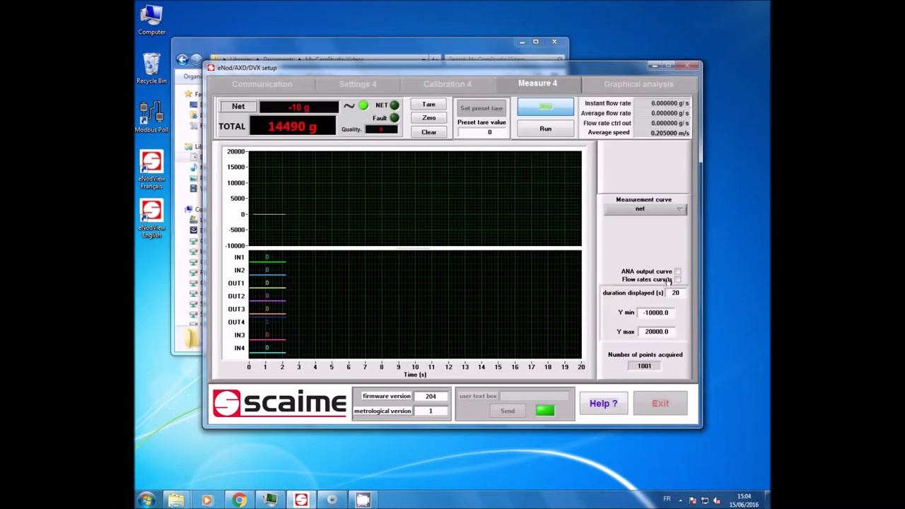
pyautogui.click(678, 280)
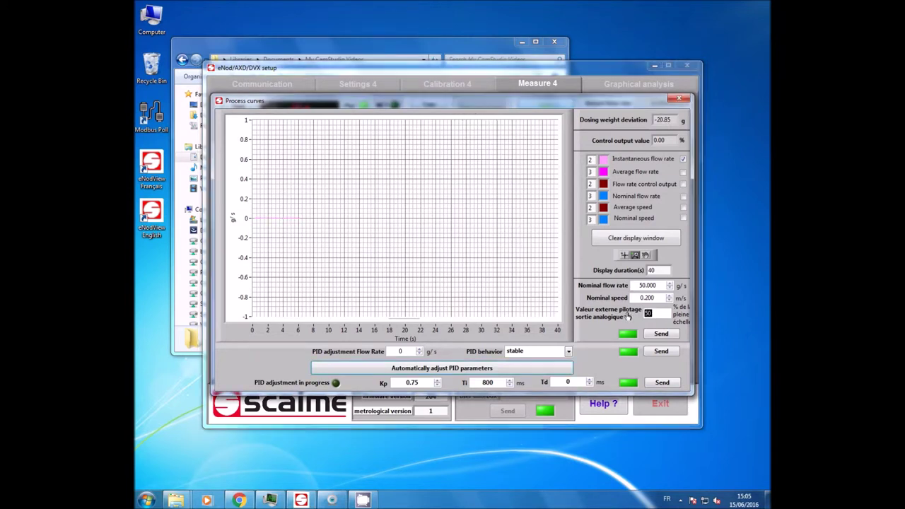
pyautogui.write('100')
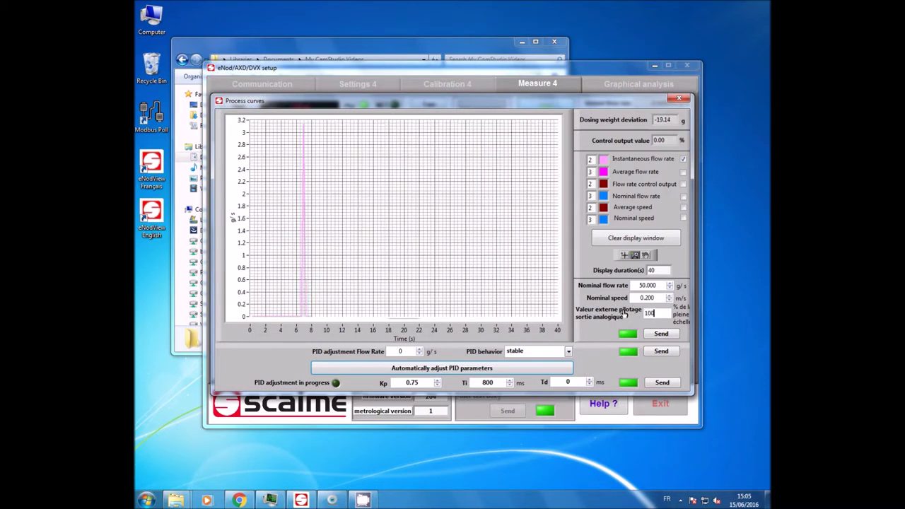
pyautogui.click(666, 334)
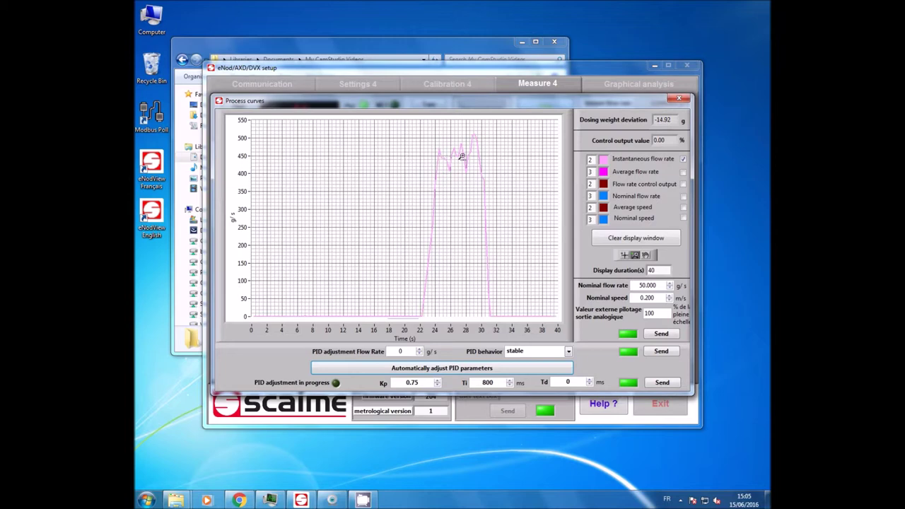
pyautogui.click(511, 82)
pyautogui.click(388, 87)
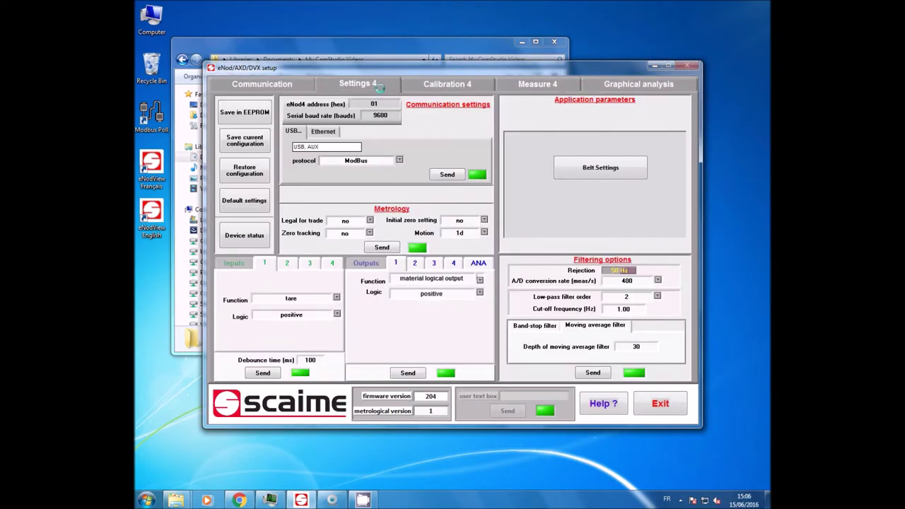
pyautogui.click(584, 168)
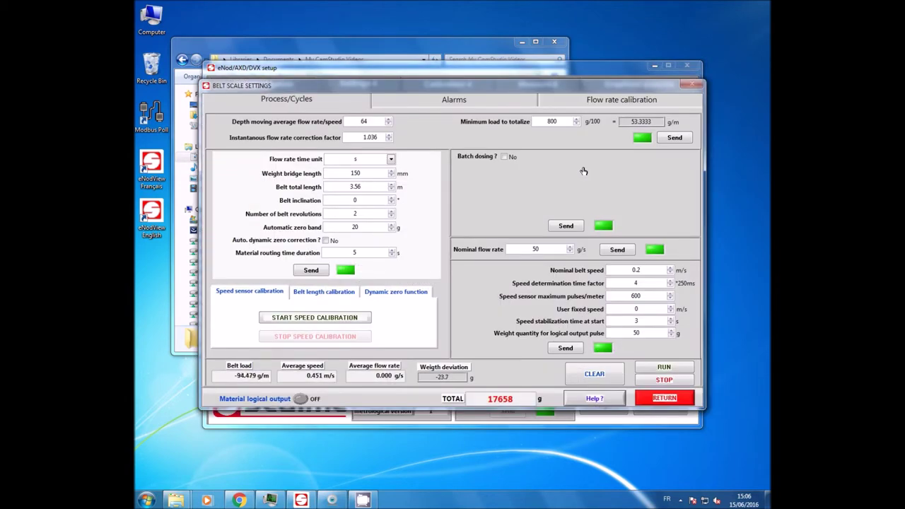
# Step: Send a 2-segment flow rate calibration: 0/420/450 g/s at 6/50/100 % output
pyautogui.click(581, 101)
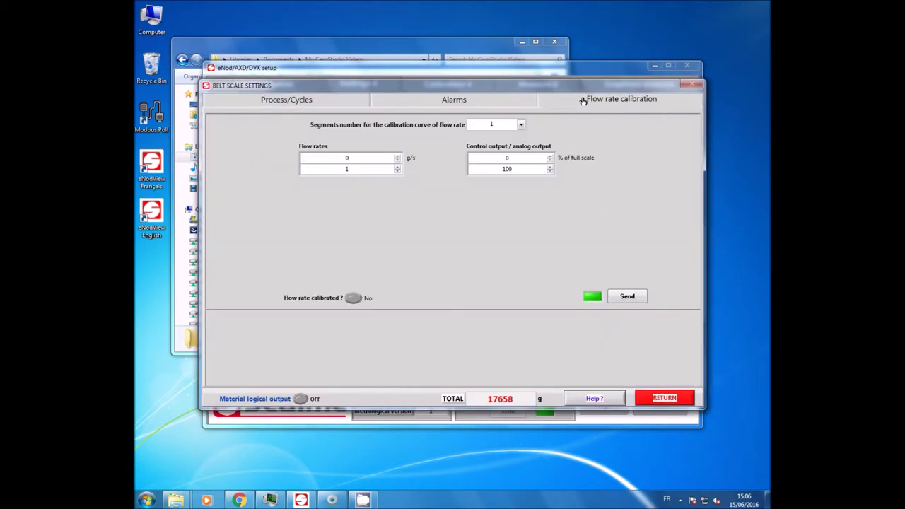
pyautogui.click(521, 125)
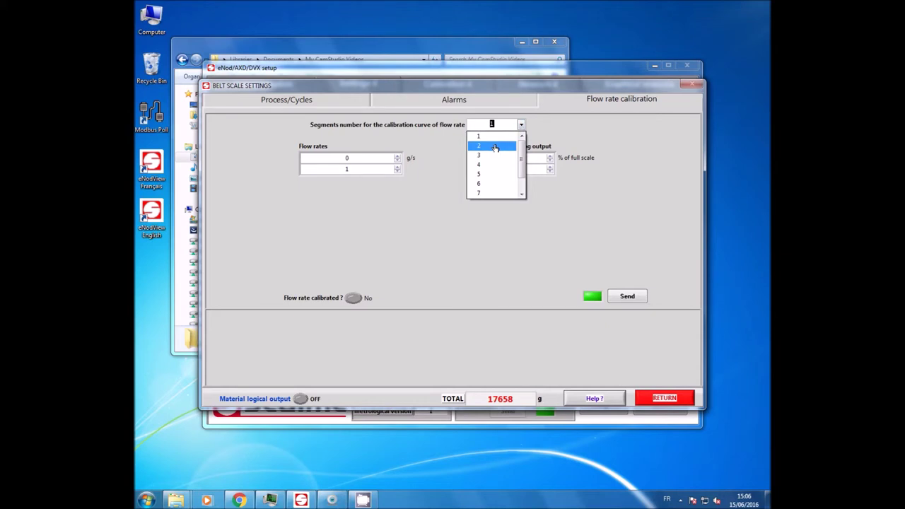
pyautogui.click(495, 147)
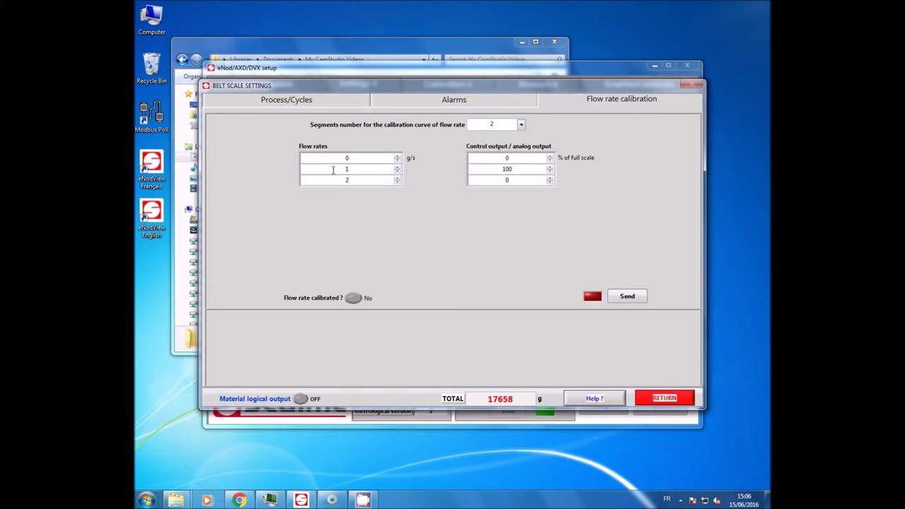
pyautogui.moveTo(510, 157); pyautogui.dragTo(495, 157)
pyautogui.moveTo(355, 168); pyautogui.dragTo(324, 168)
pyautogui.moveTo(513, 168); pyautogui.dragTo(491, 165)
pyautogui.write('50')
pyautogui.moveTo(359, 180); pyautogui.dragTo(329, 179)
pyautogui.moveTo(514, 179); pyautogui.dragTo(500, 179)
pyautogui.write('100')
pyautogui.click(630, 297)
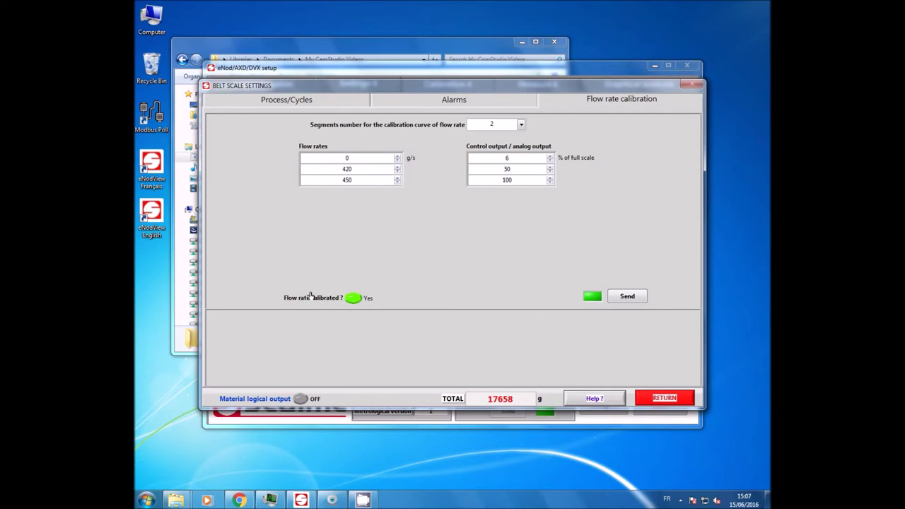
pyautogui.click(650, 397)
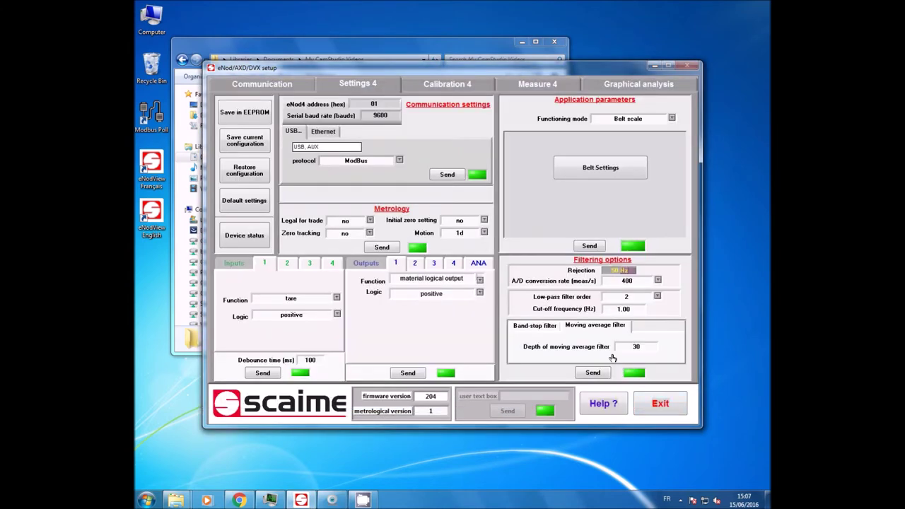
# Step: Stop and restart the belt from the belt scale settings, then close them
pyautogui.click(585, 176)
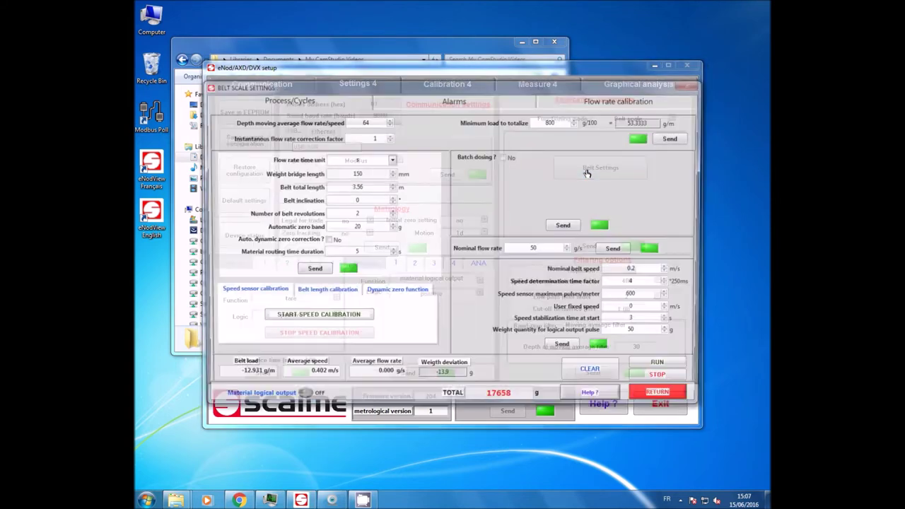
pyautogui.click(658, 380)
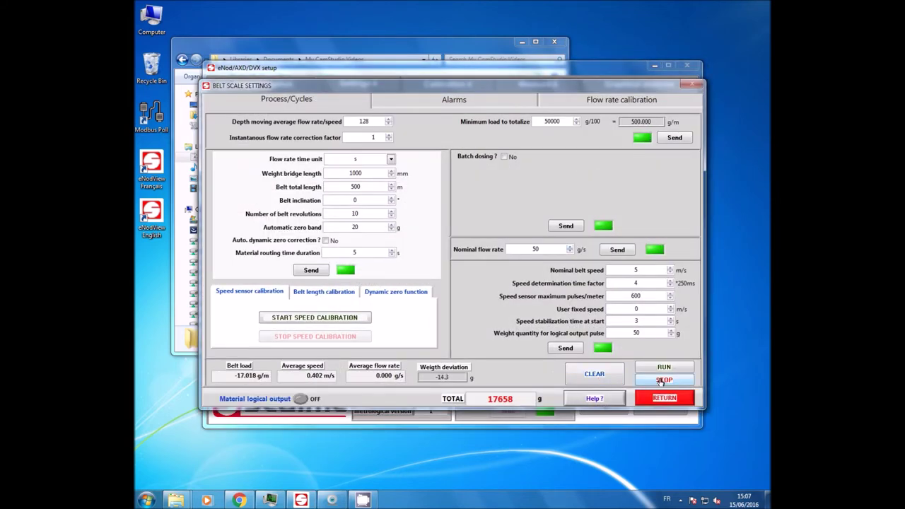
pyautogui.click(658, 369)
pyautogui.click(658, 399)
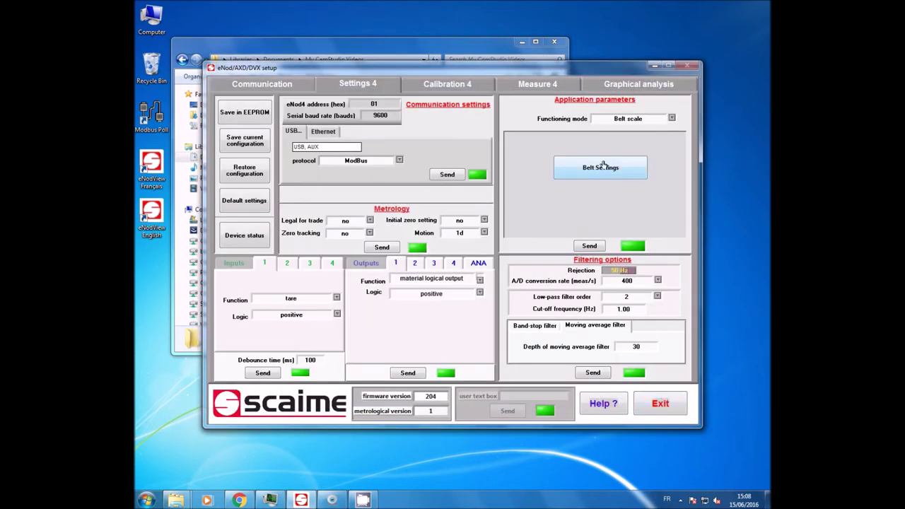
# Step: Set the functioning mode to Belt weight feeder, send it, and save to EEPROM
pyautogui.click(661, 119)
pyautogui.click(646, 145)
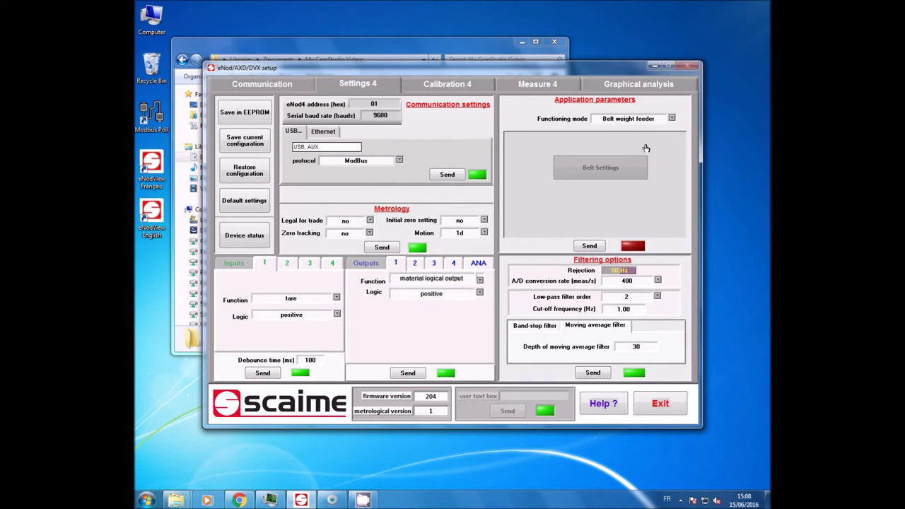
pyautogui.click(590, 246)
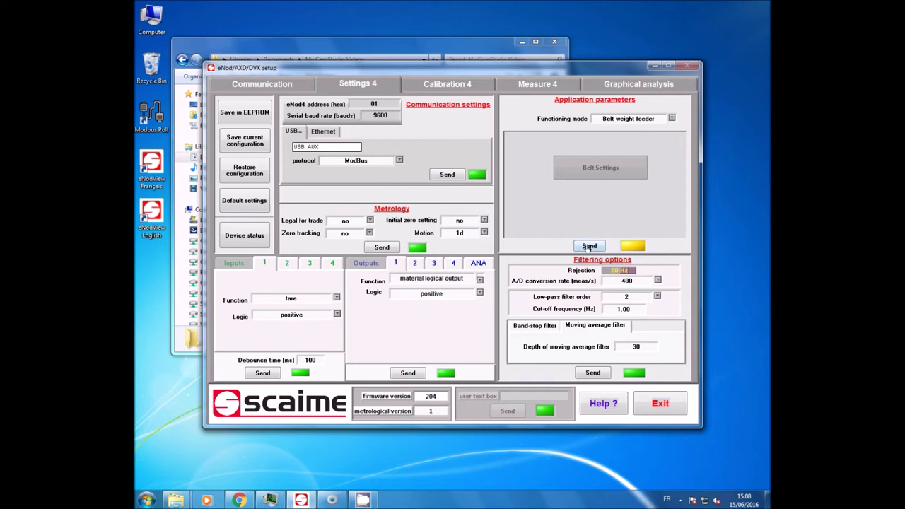
pyautogui.click(246, 113)
pyautogui.click(428, 274)
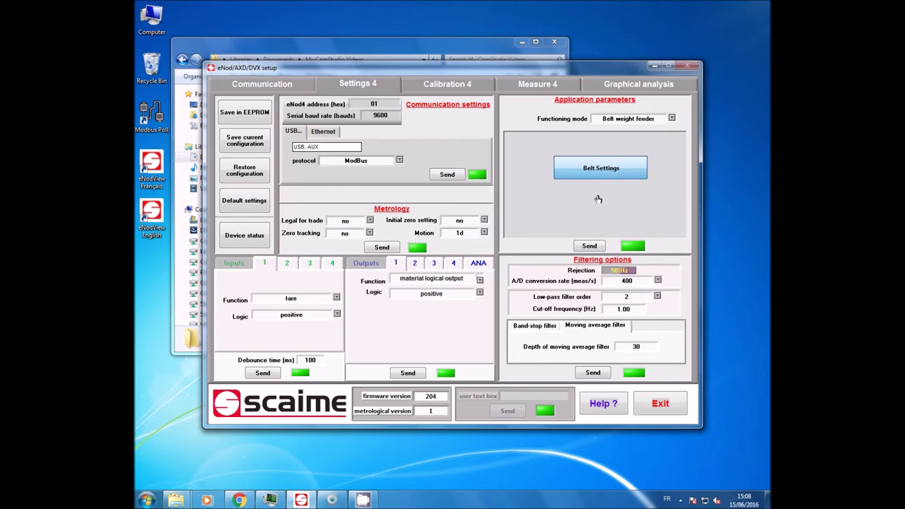
# Step: Assign the control output to the conveyor speed engine and send it
pyautogui.click(618, 173)
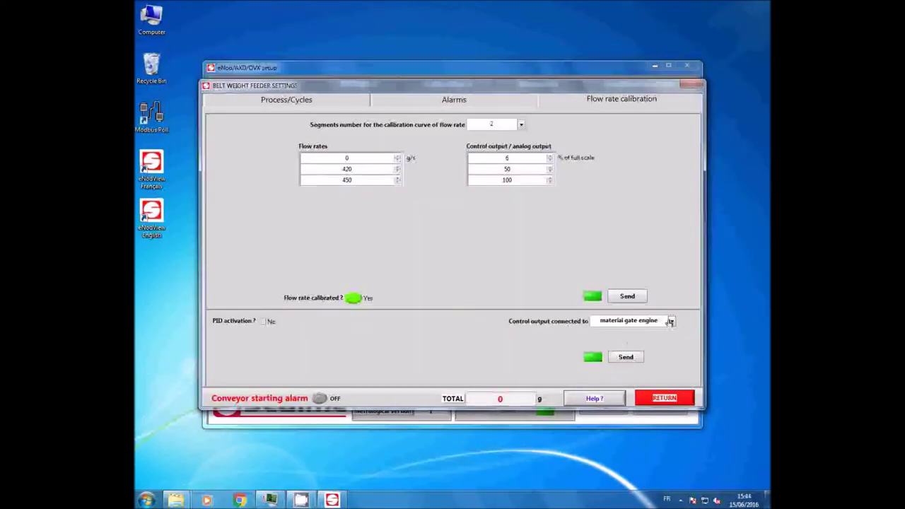
pyautogui.click(670, 321)
pyautogui.click(632, 343)
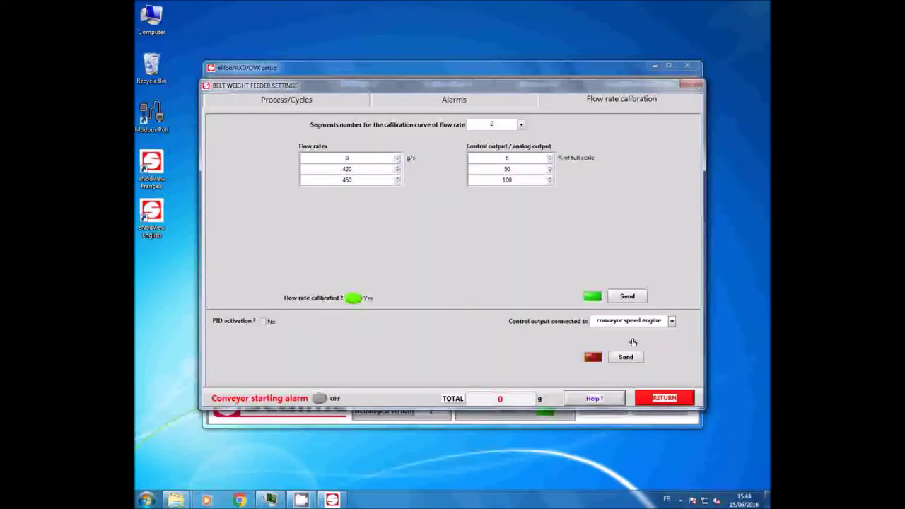
pyautogui.click(625, 357)
# Step: On the Process/Cycles parameters, stop the belt and turn on batch dosing
pyautogui.click(335, 106)
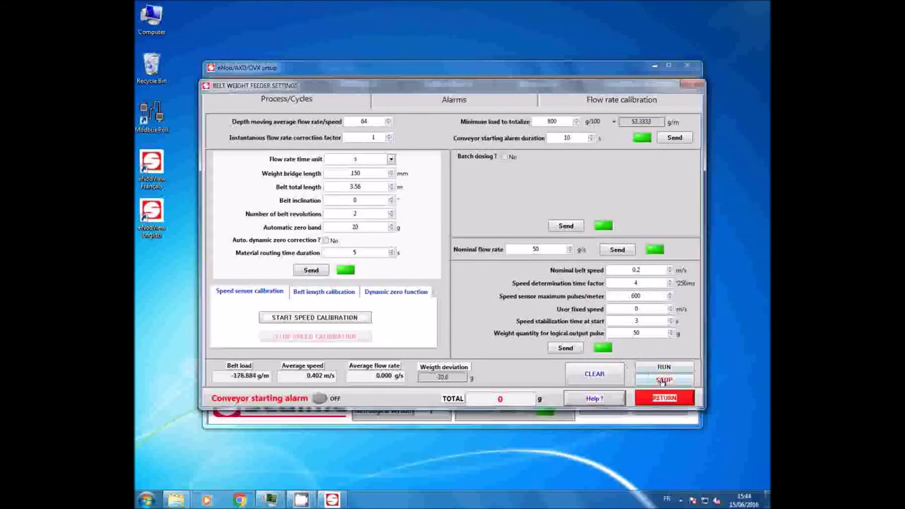
pyautogui.click(663, 381)
pyautogui.click(505, 157)
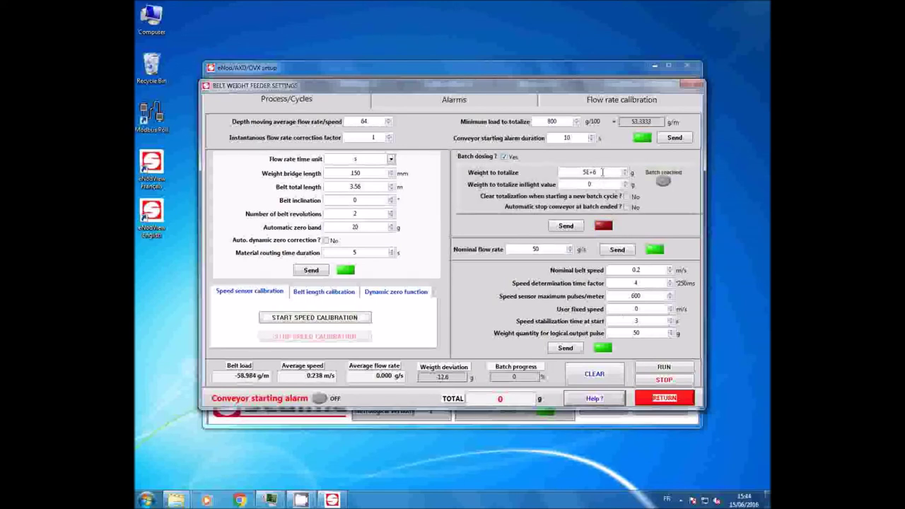
# Step: Send batch settings of 50000 g to totalize, 2000 g inflight, and automatic conveyor stop
pyautogui.moveTo(601, 173); pyautogui.dragTo(541, 173)
pyautogui.write('50')
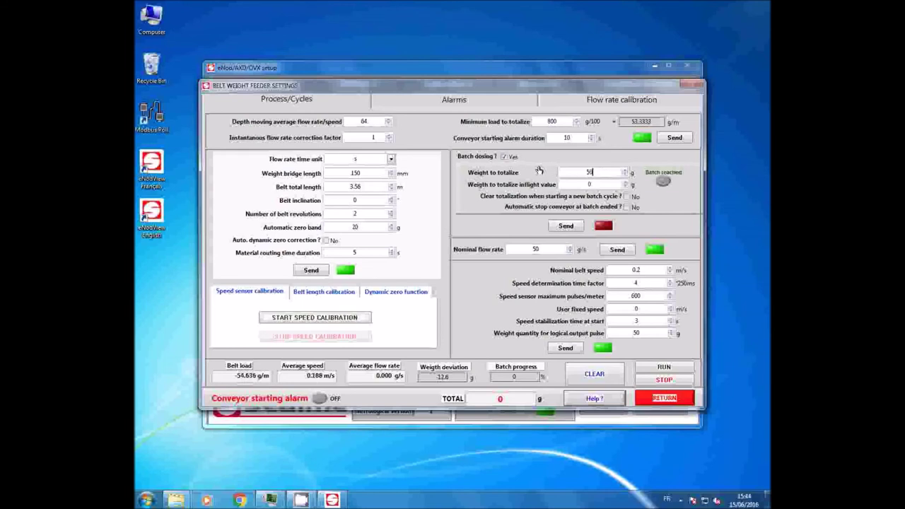
pyautogui.write('000')
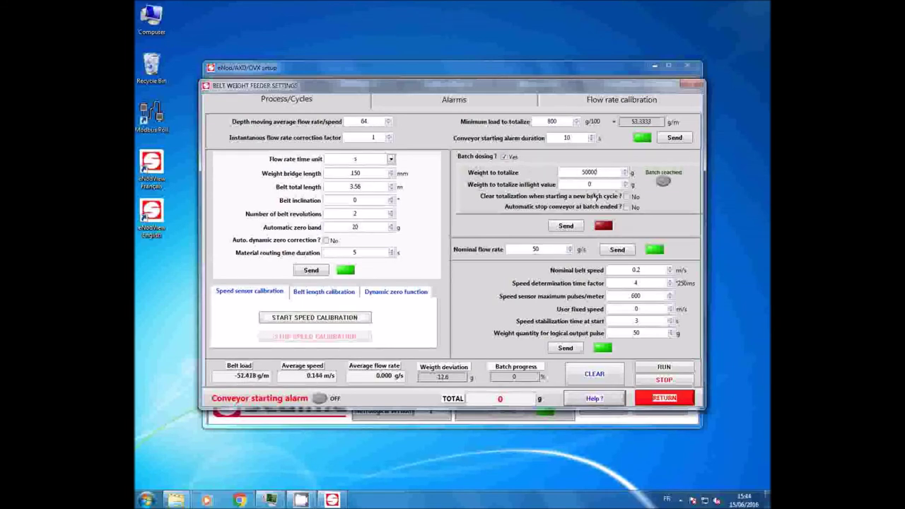
pyautogui.moveTo(599, 184); pyautogui.dragTo(563, 184)
pyautogui.write('2000')
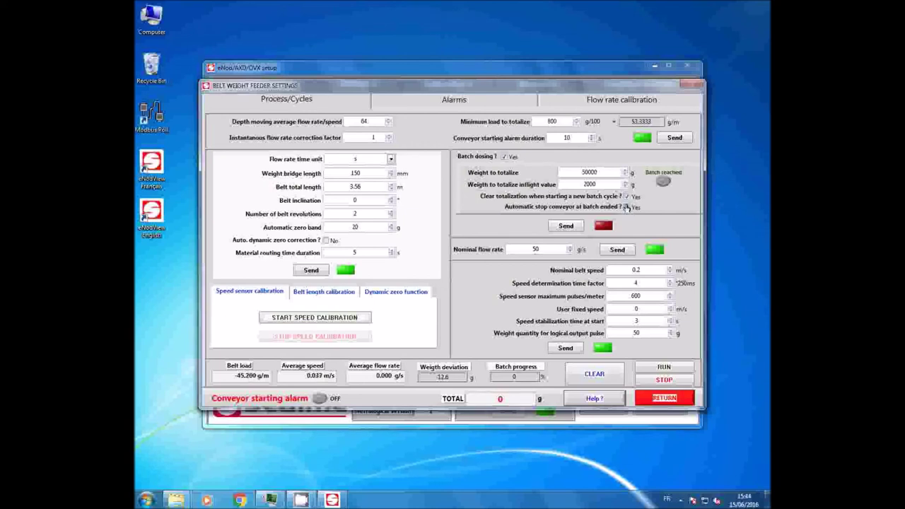
pyautogui.click(627, 206)
pyautogui.click(566, 225)
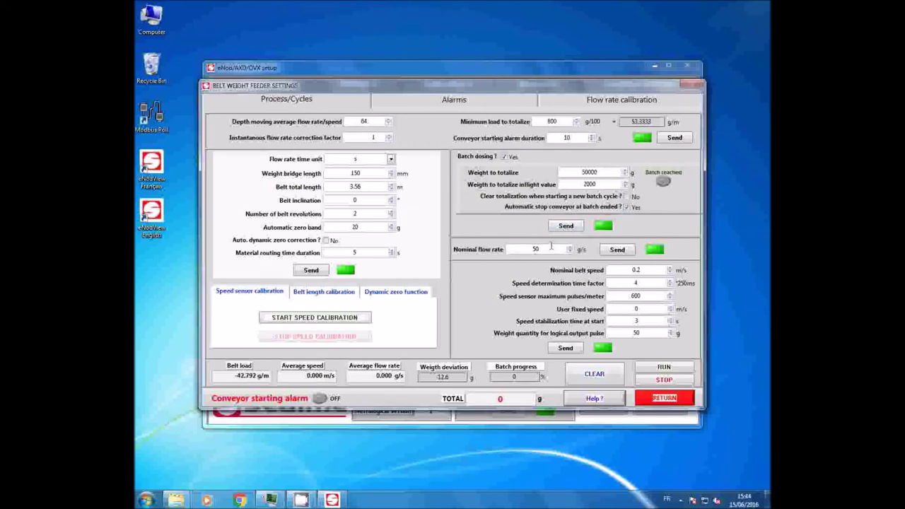
# Step: Set the nominal flow rate to 422 g/s
pyautogui.moveTo(562, 249); pyautogui.dragTo(498, 250)
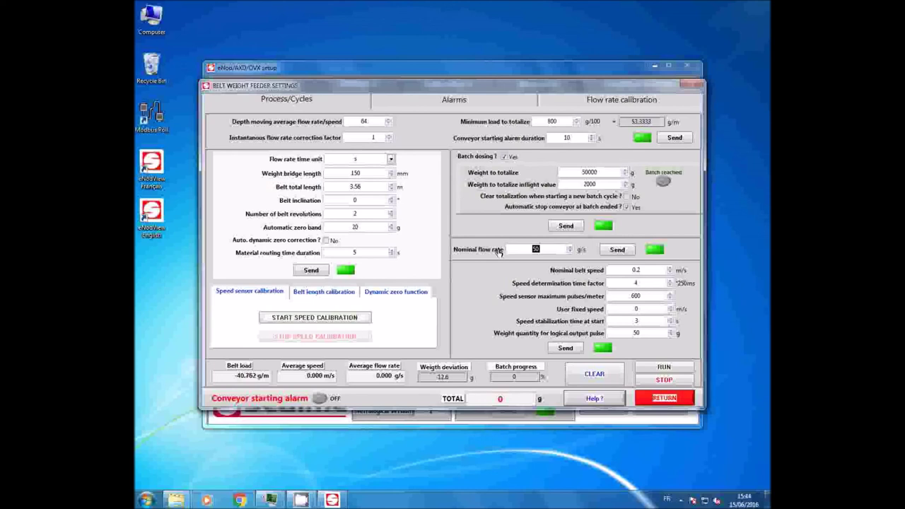
pyautogui.write('422')
pyautogui.click(617, 250)
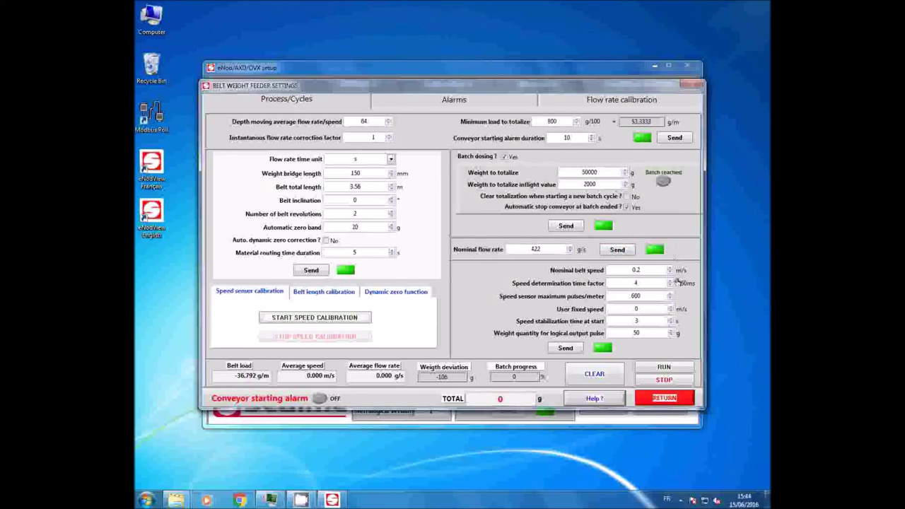